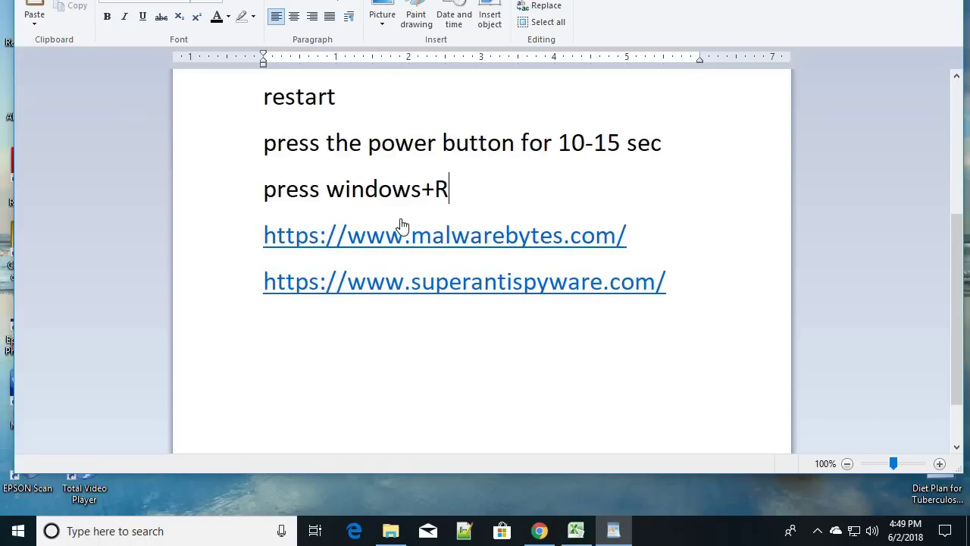
Bring up the Windows Run dialog and launch the Local Group Policy Editor with gpedit.msc.
drag(264, 189, 371, 194)
click(457, 193)
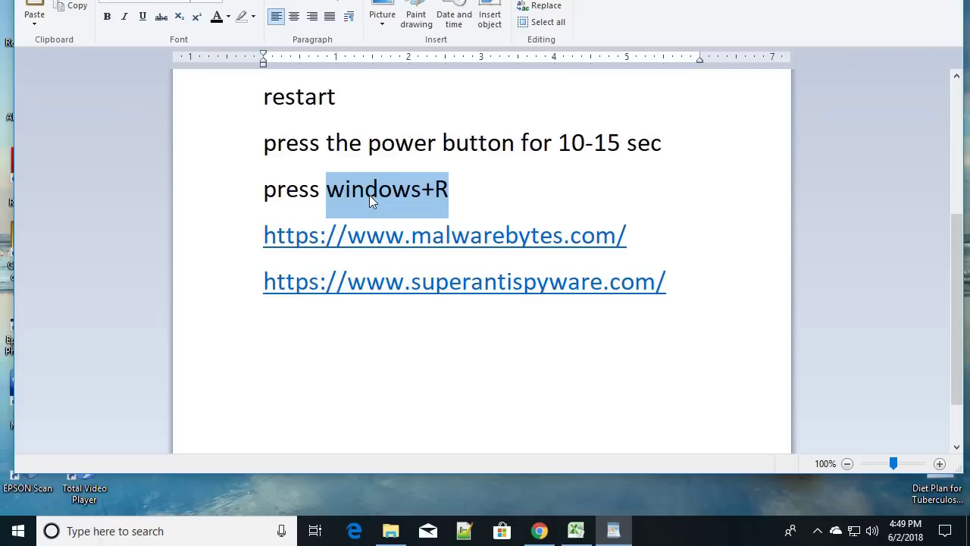
key(super+r)
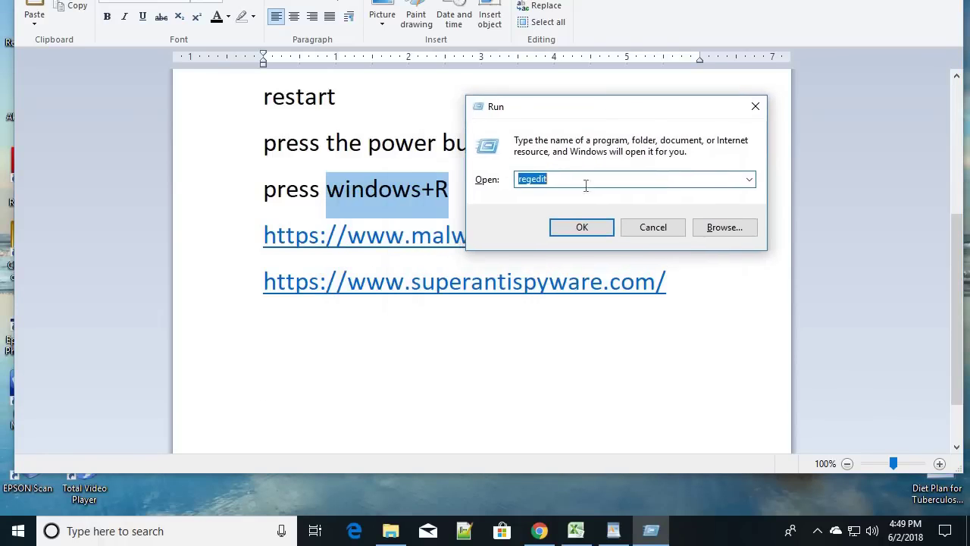
click(565, 180)
drag(562, 180, 460, 181)
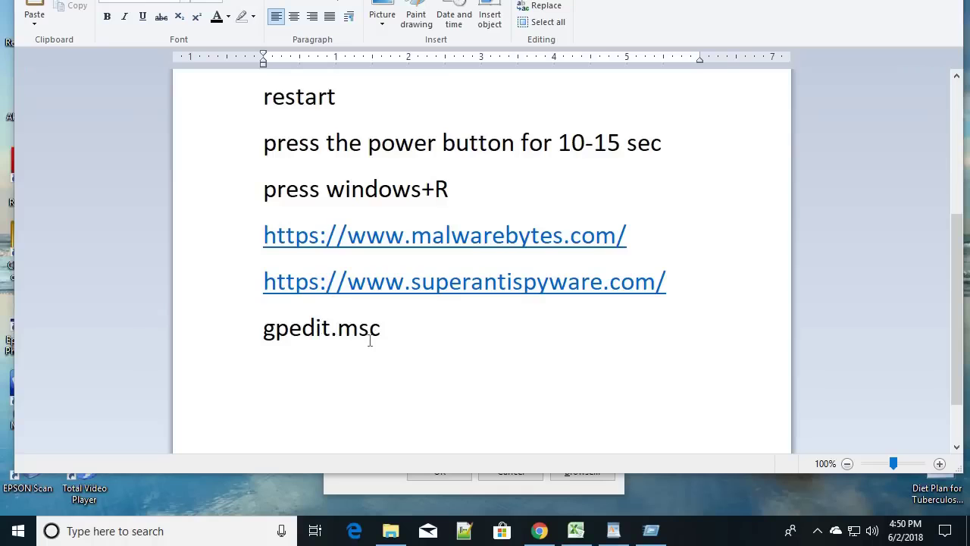
click(652, 532)
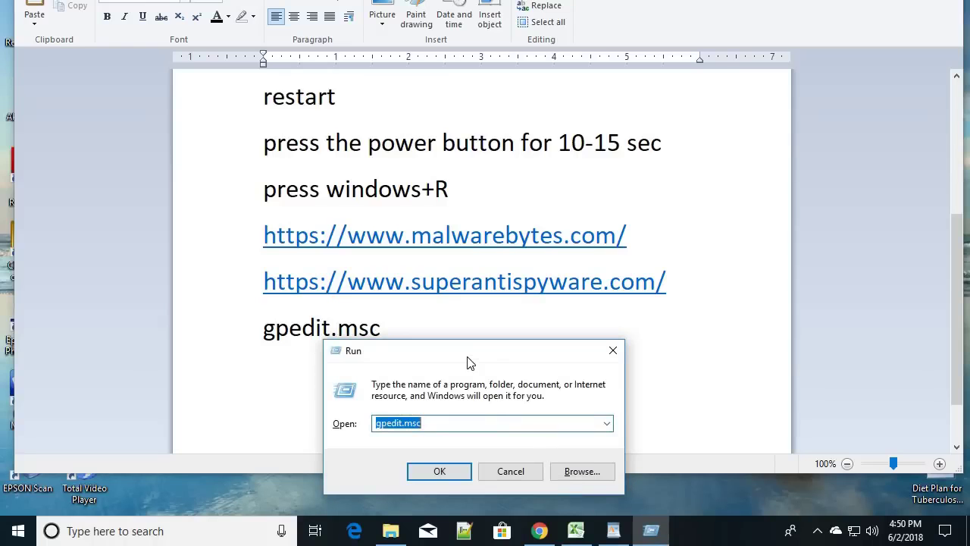
drag(468, 356, 600, 132)
click(570, 245)
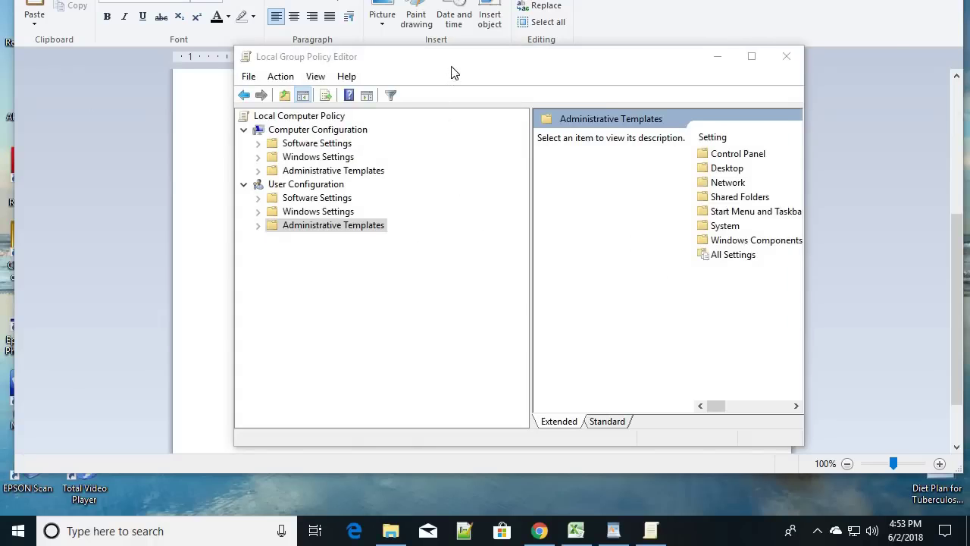
Under User Configuration, expand Administrative Templates and System, and open the Ctrl+Alt+Del Options folder.
drag(525, 64, 446, 69)
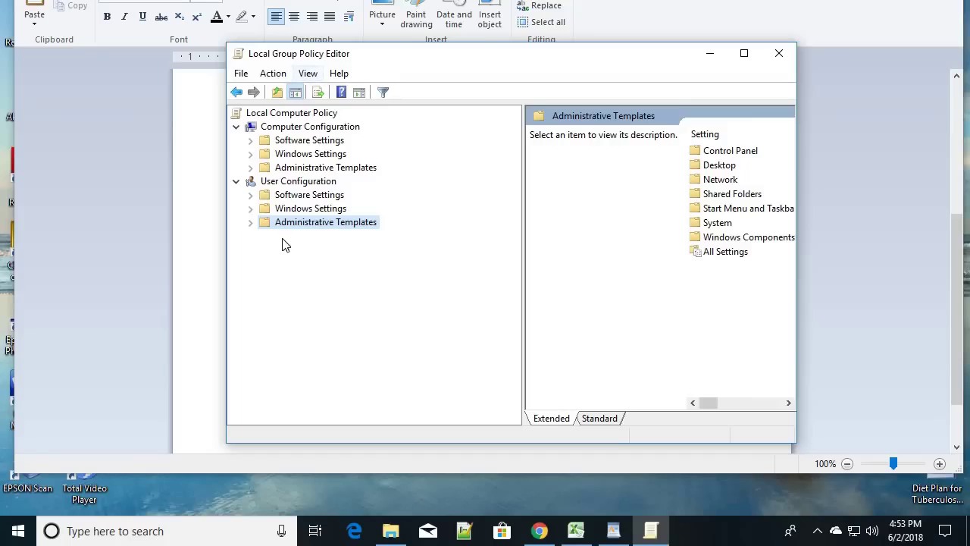
click(522, 195)
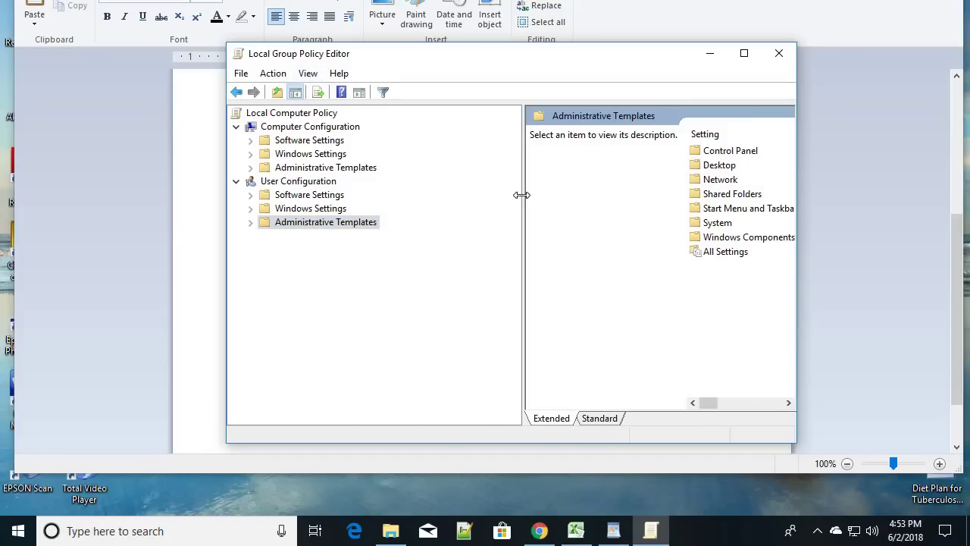
mouse_move(521, 194)
mouse_down()
mouse_move(304, 195)
mouse_move(521, 195)
mouse_up()
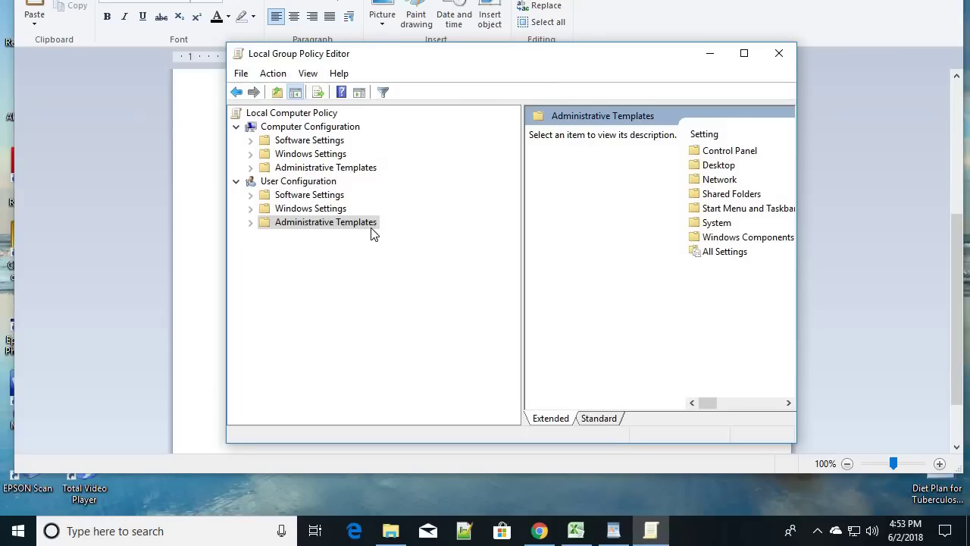
click(250, 222)
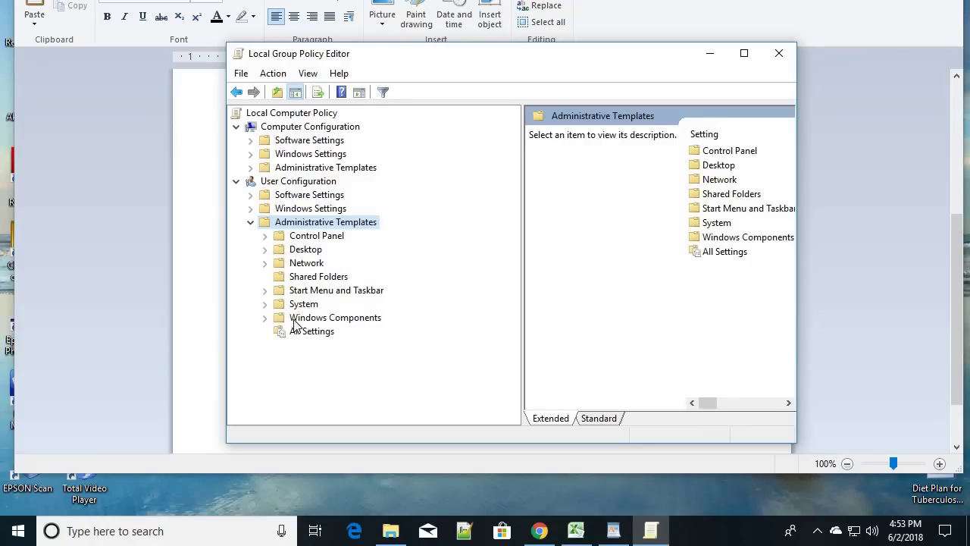
click(265, 305)
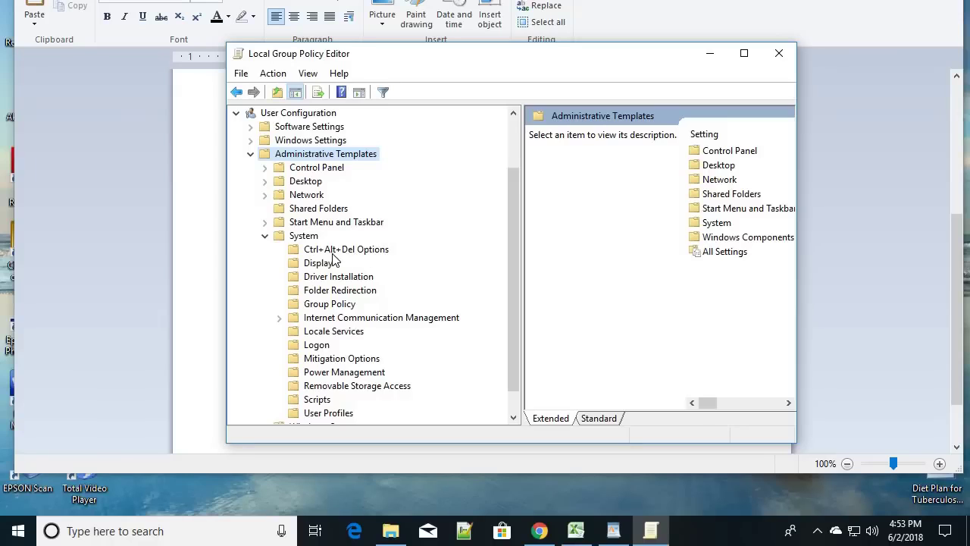
click(324, 251)
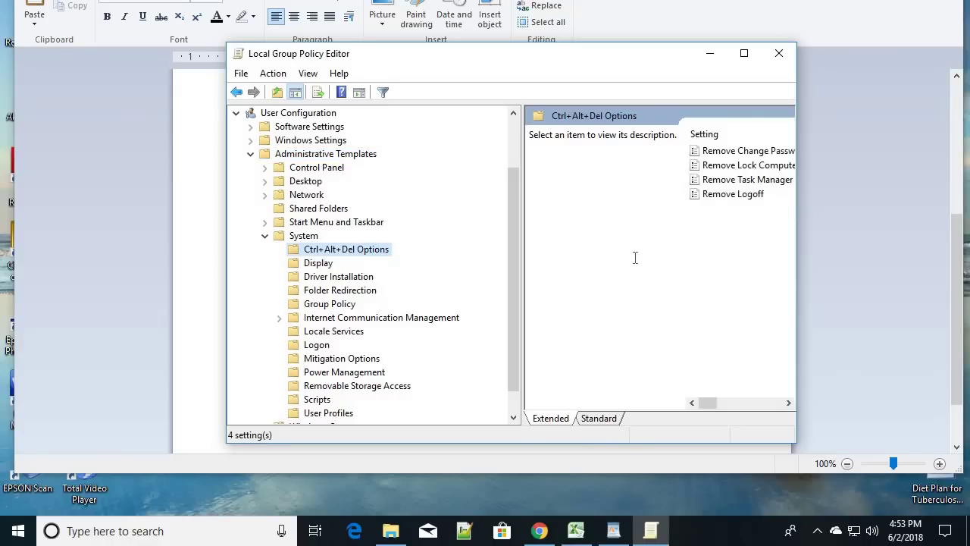
Select the Remove Task Manager setting and widen the policy editor window so the full setting names fit.
mouse_move(712, 403)
mouse_down()
mouse_move(721, 407)
mouse_move(697, 403)
mouse_up()
click(734, 184)
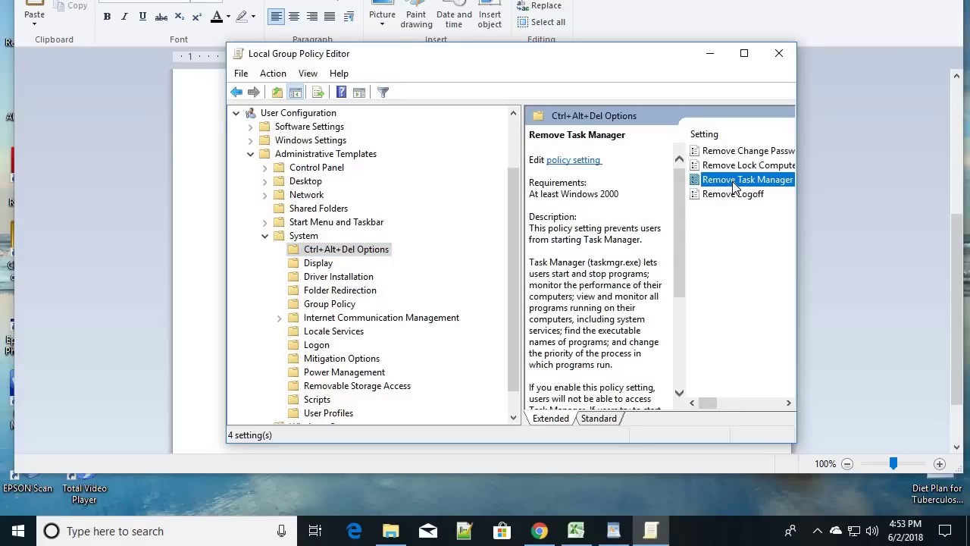
right_click(731, 181)
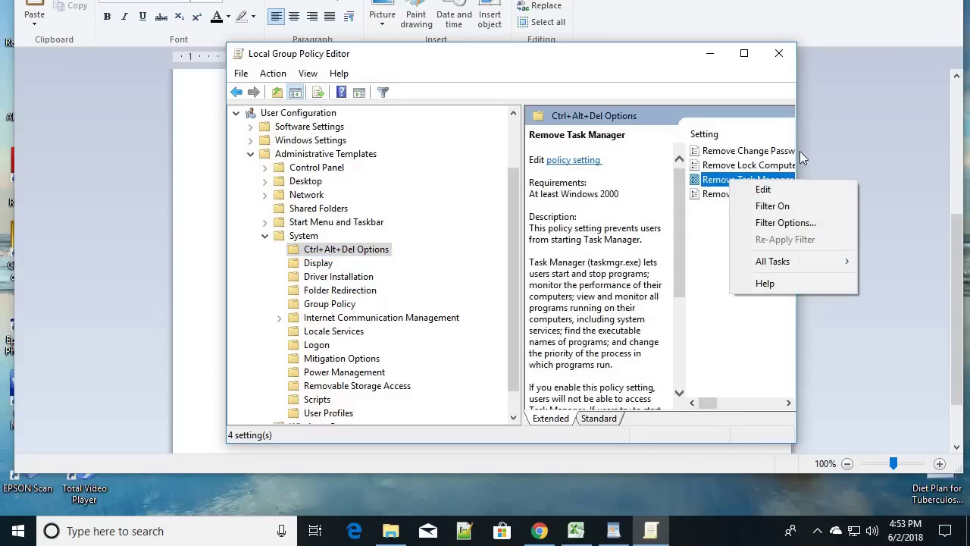
key(Escape)
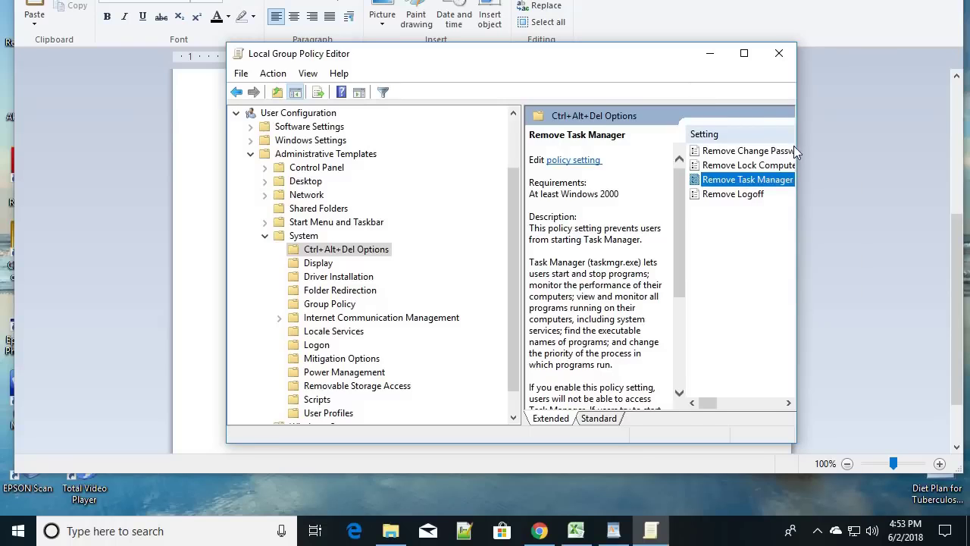
drag(796, 143, 902, 135)
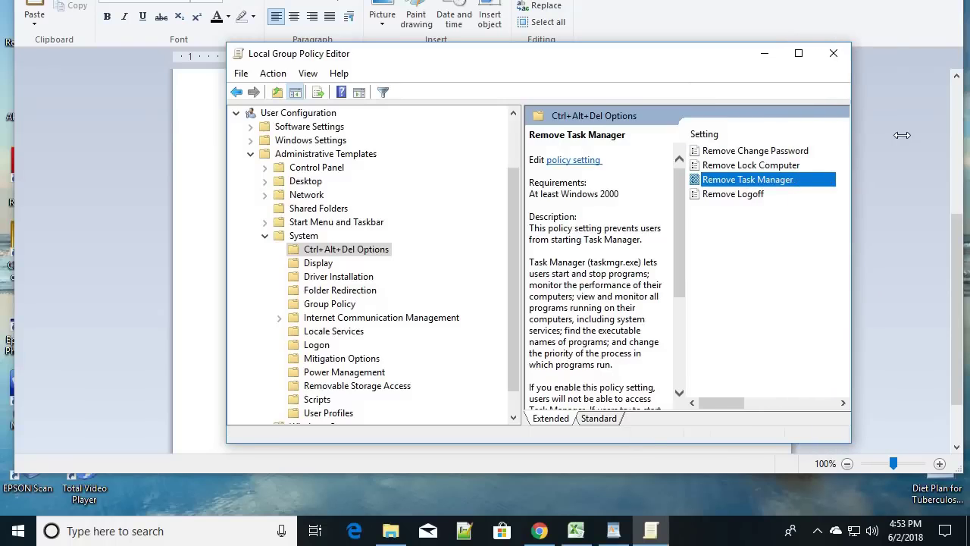
right_click(733, 184)
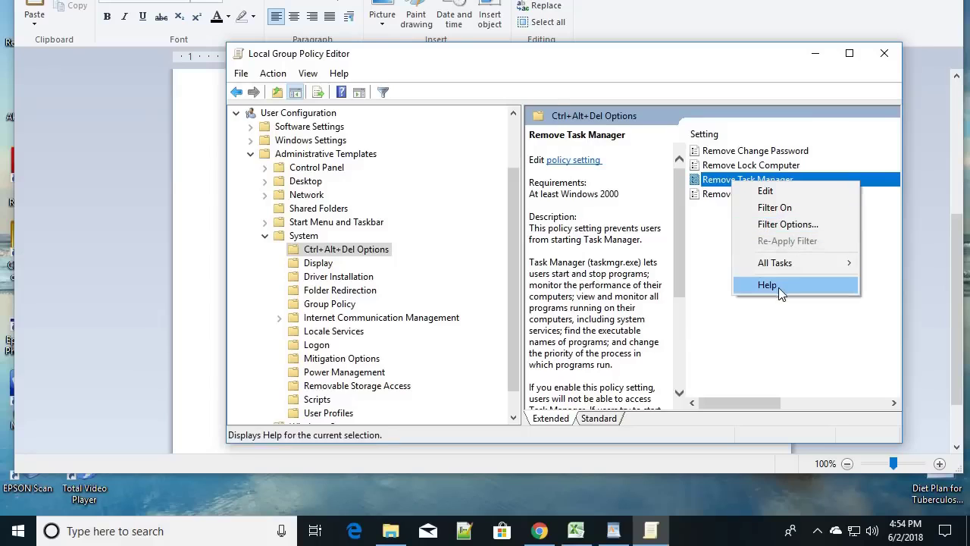
click(805, 227)
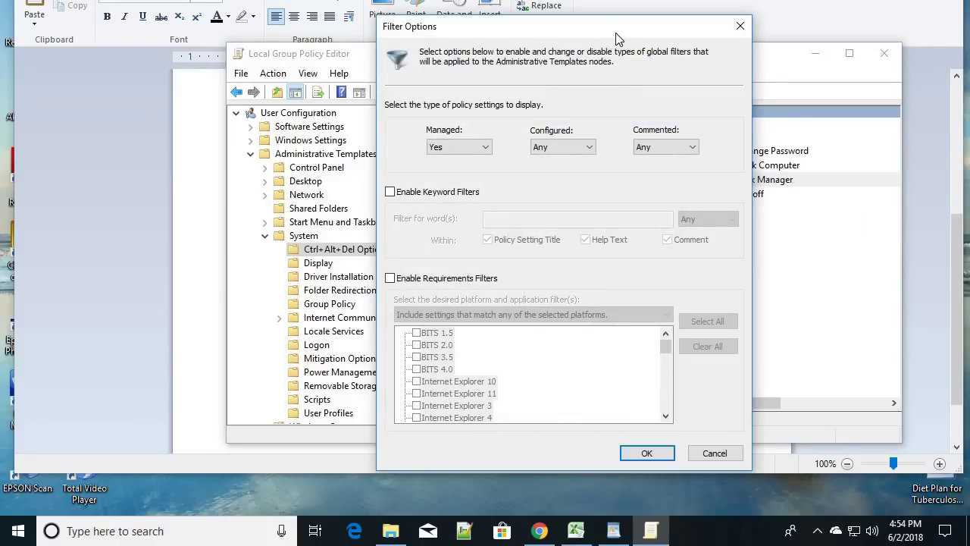
drag(616, 38, 570, 9)
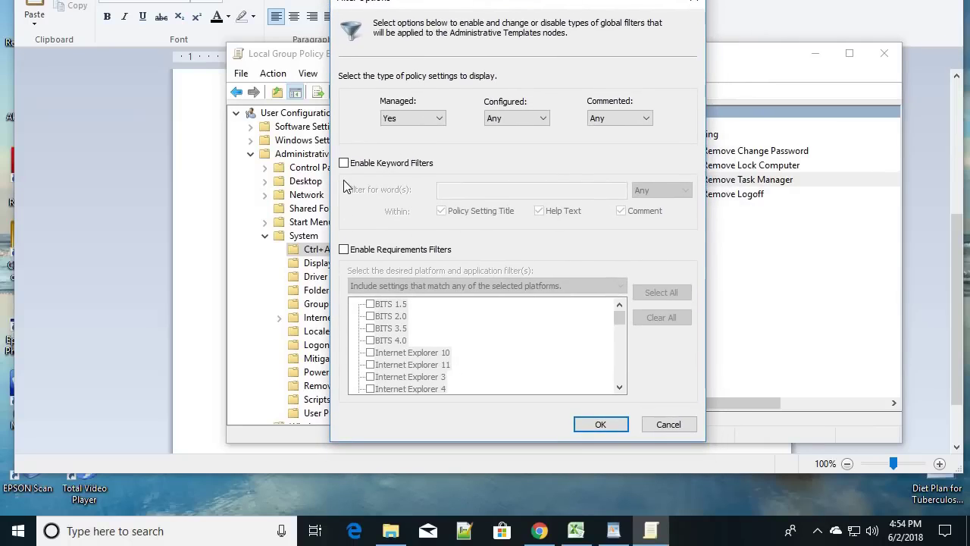
click(667, 426)
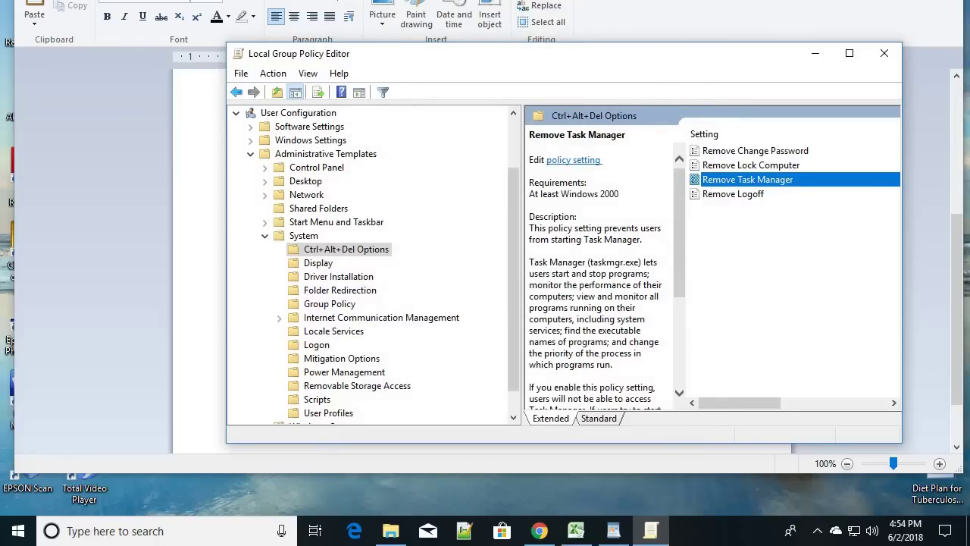
Open the Remove Task Manager policy for editing, set it to Enabled, and apply the change.
click(586, 160)
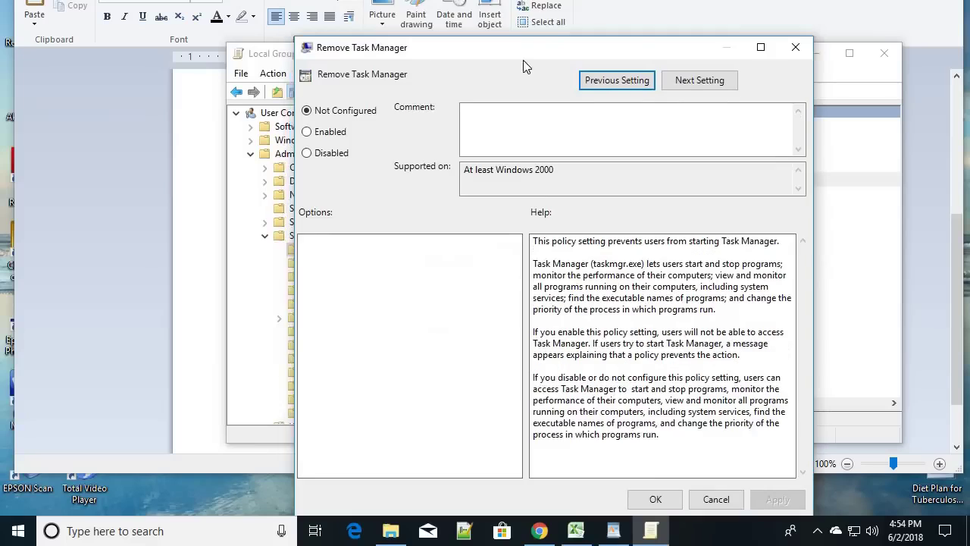
drag(523, 59, 478, 49)
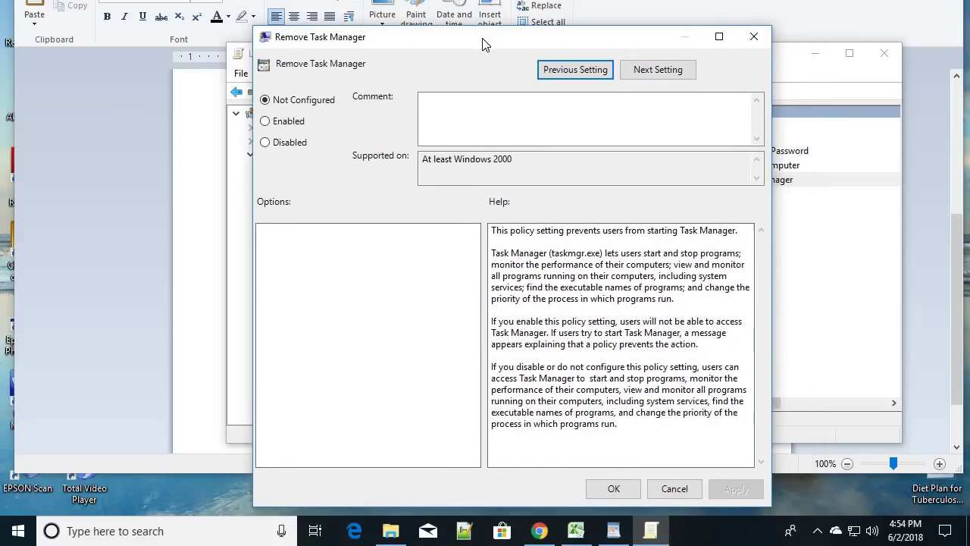
click(262, 121)
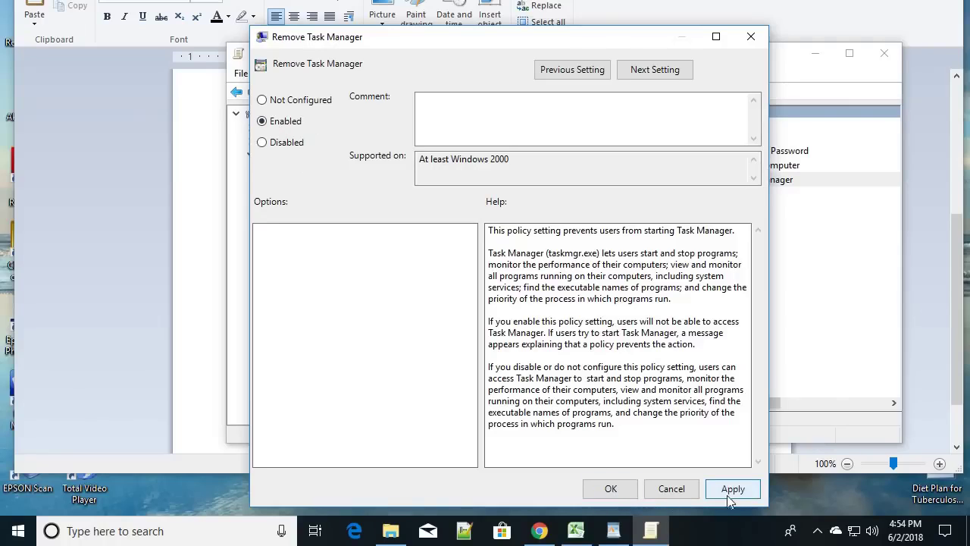
click(733, 489)
click(611, 491)
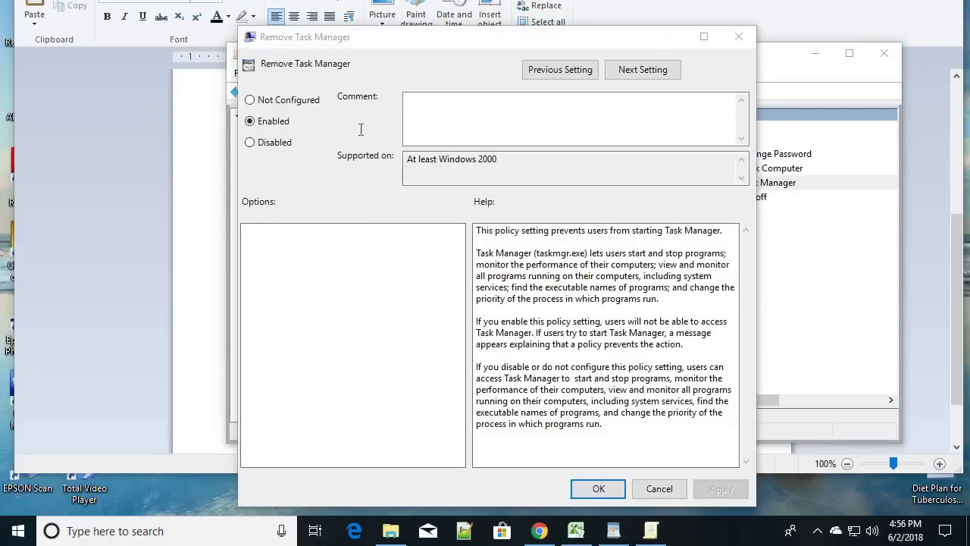
Set the Remove Task Manager policy to Not Configured, apply the change, and close its settings.
click(250, 101)
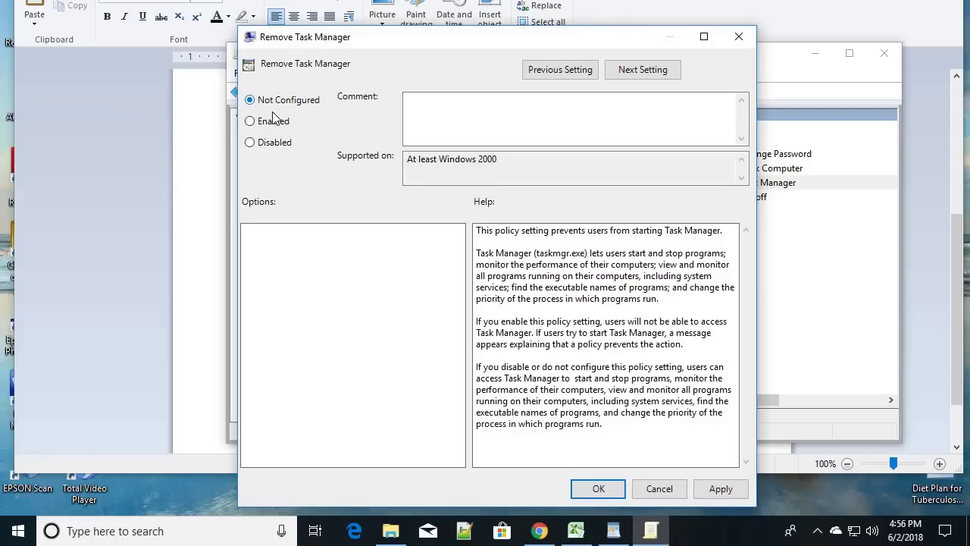
click(252, 145)
click(250, 121)
click(250, 100)
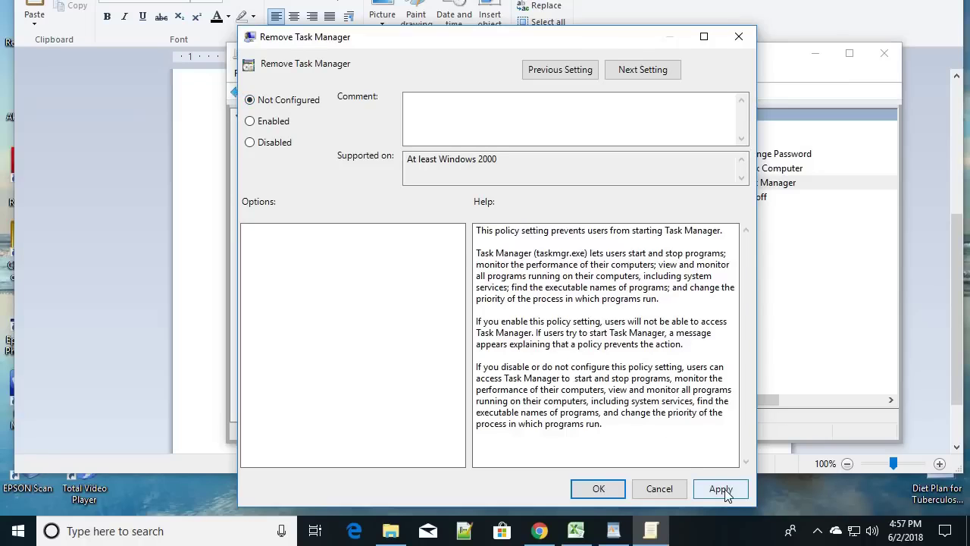
click(250, 143)
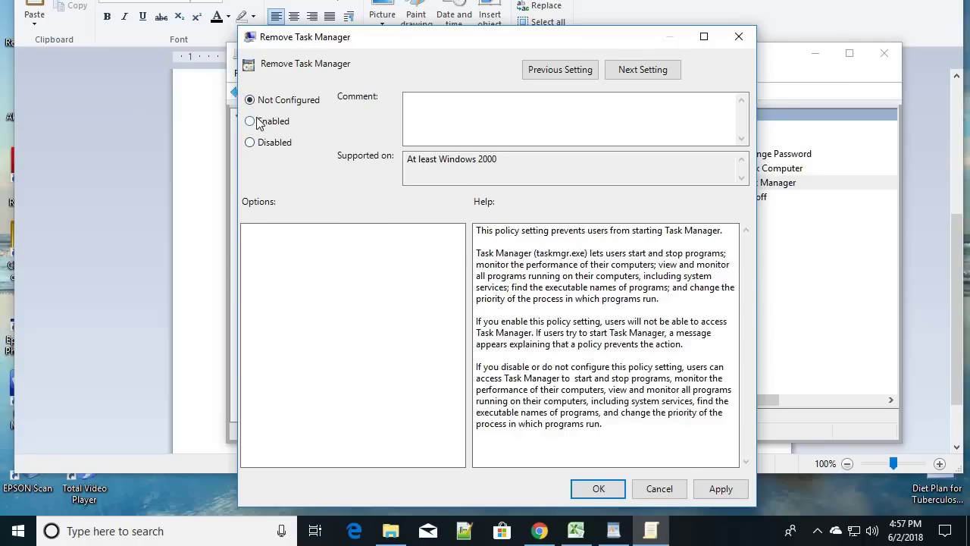
click(720, 490)
click(600, 489)
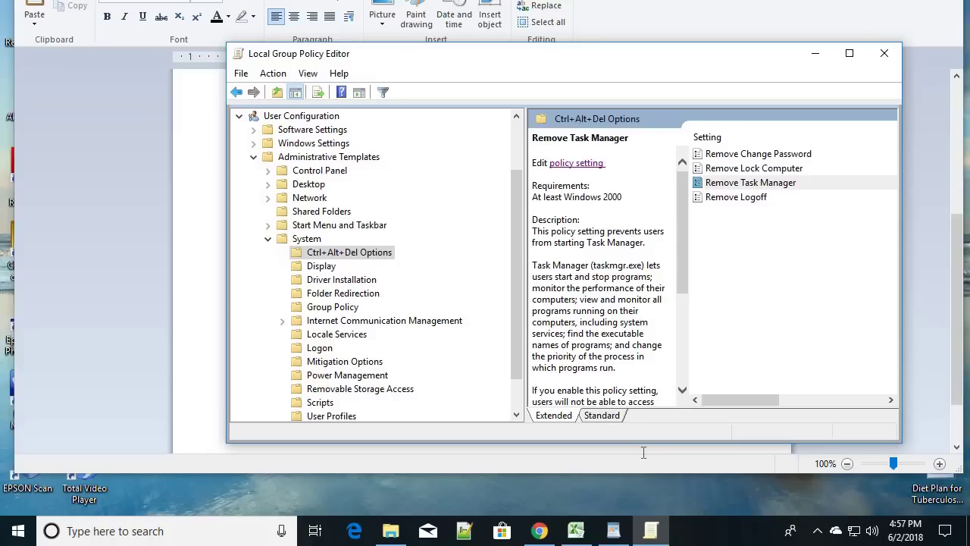
Launch the Registry Editor by running regedit from the Windows Run dialog.
key(super+r)
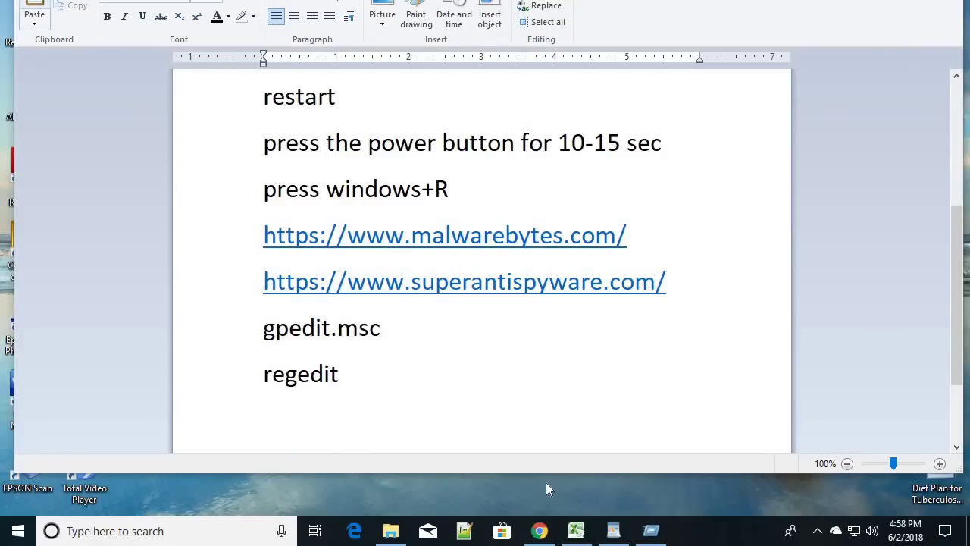
click(650, 529)
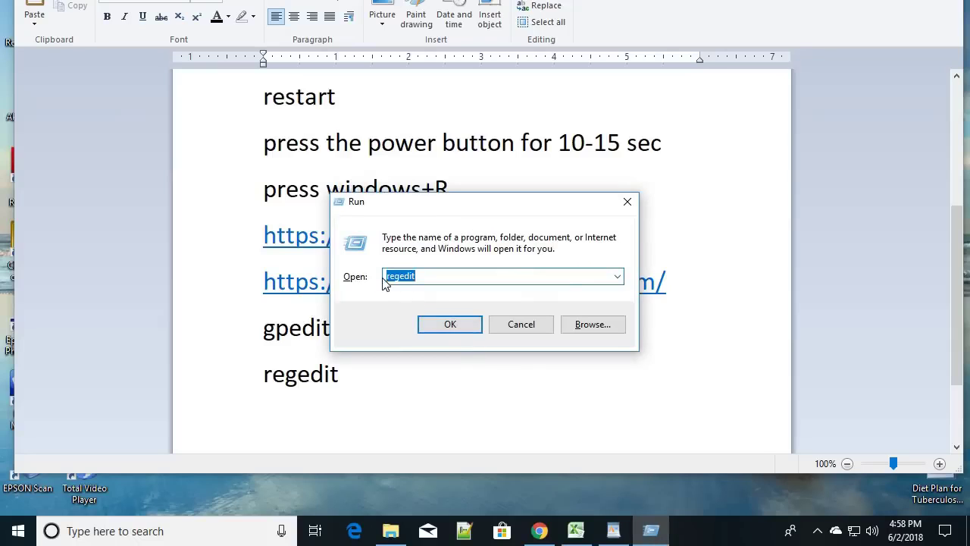
click(462, 324)
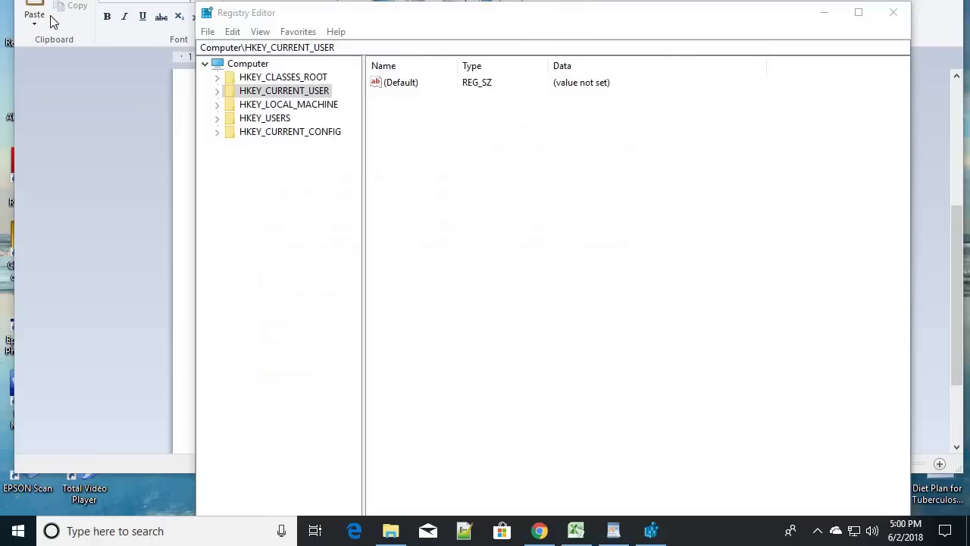
Widen the registry key tree and expand HKEY_CURRENT_USER down through Software to the Microsoft key.
mouse_move(499, 26)
mouse_down()
mouse_move(470, 37)
mouse_move(508, 23)
mouse_up()
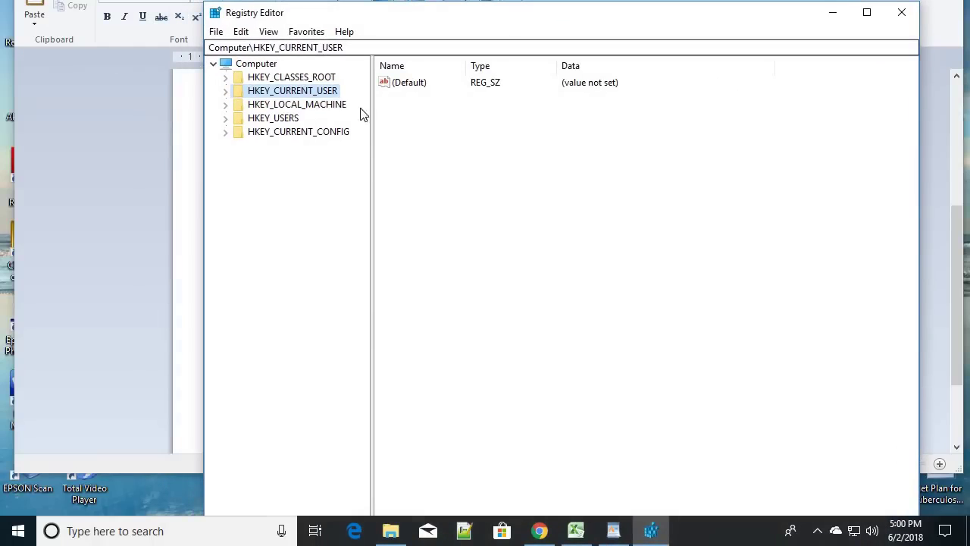
drag(371, 104, 548, 114)
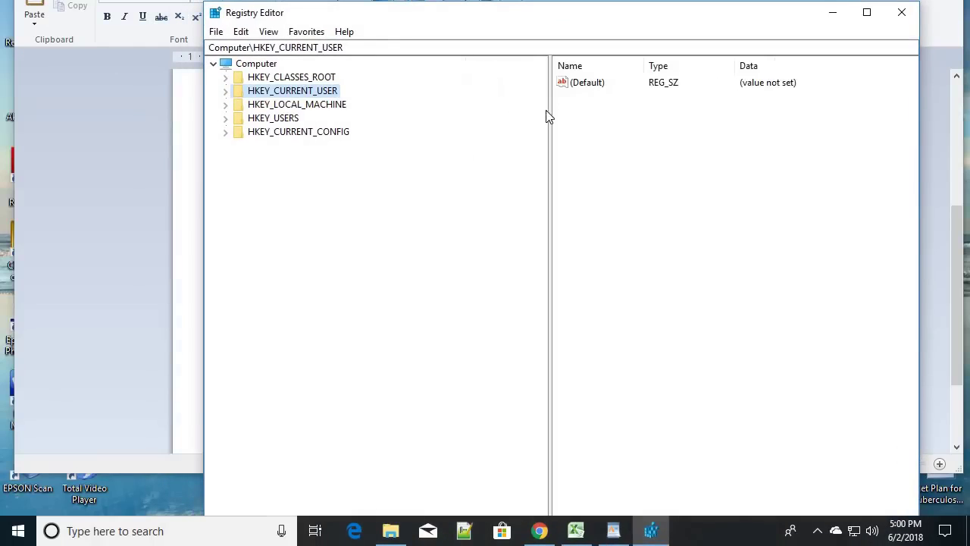
click(226, 92)
click(238, 188)
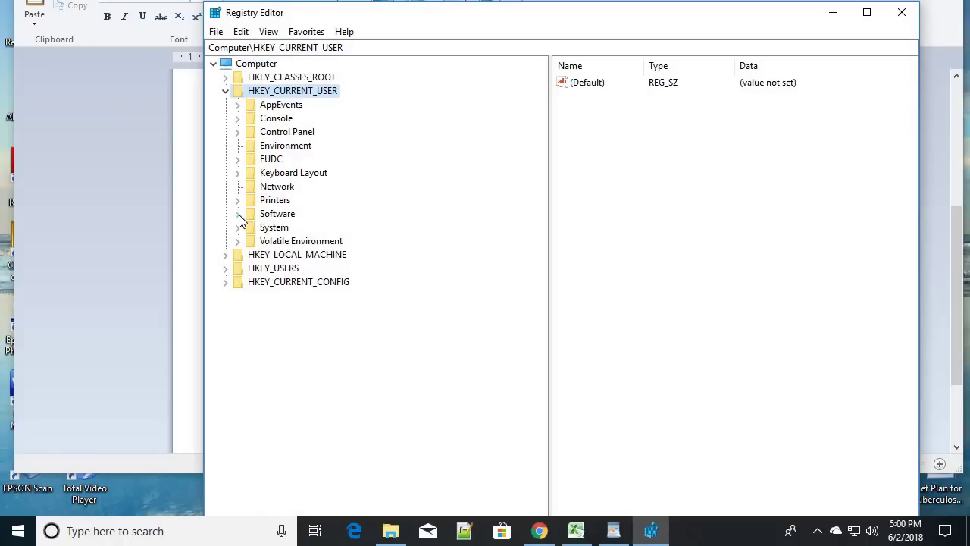
click(239, 215)
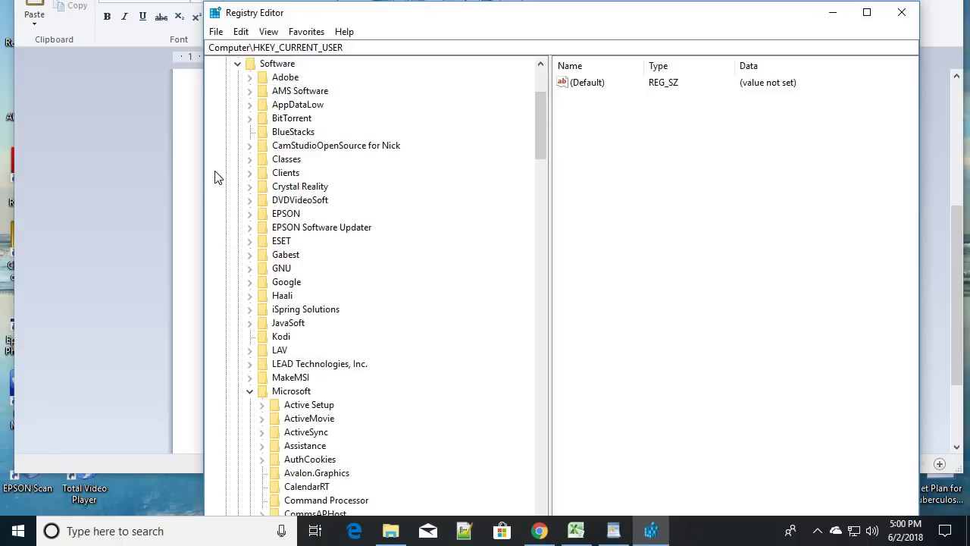
scroll(296, 272, down, 2)
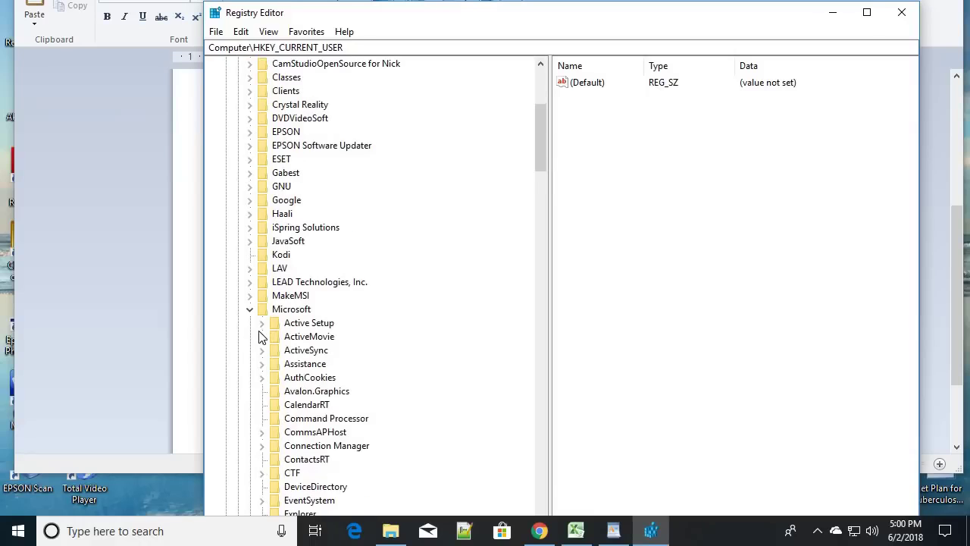
click(249, 309)
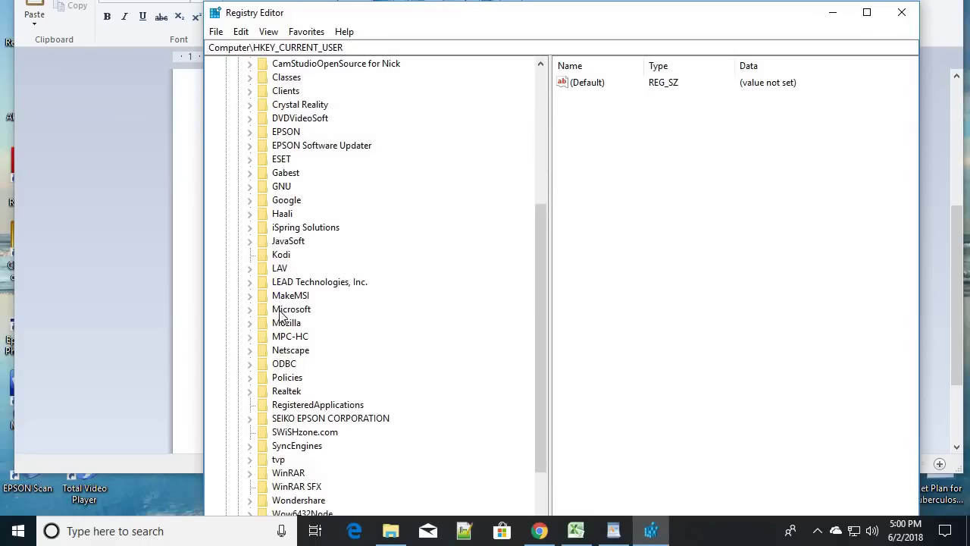
click(250, 309)
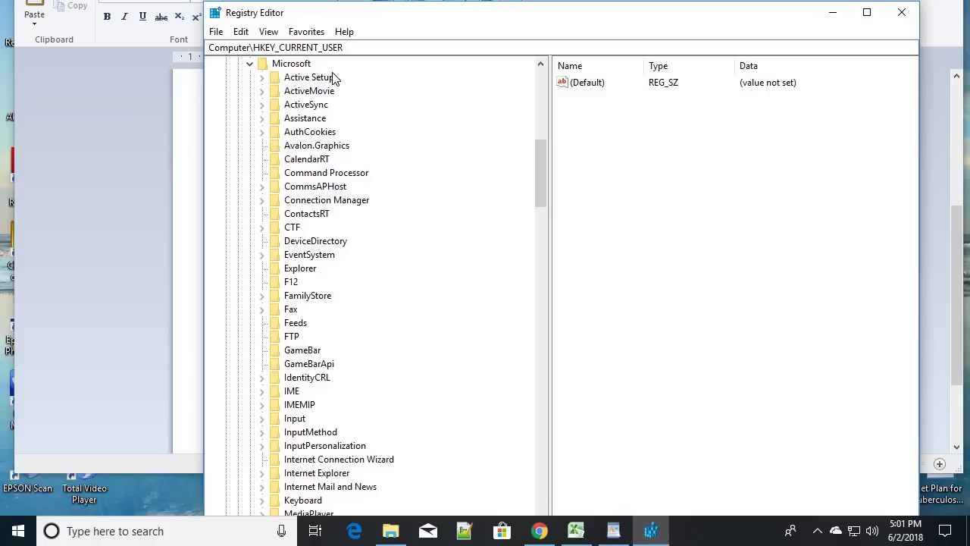
Find the Windows key under Microsoft and expand it to list the CurrentVersion subkeys.
scroll(300, 258, down, 2)
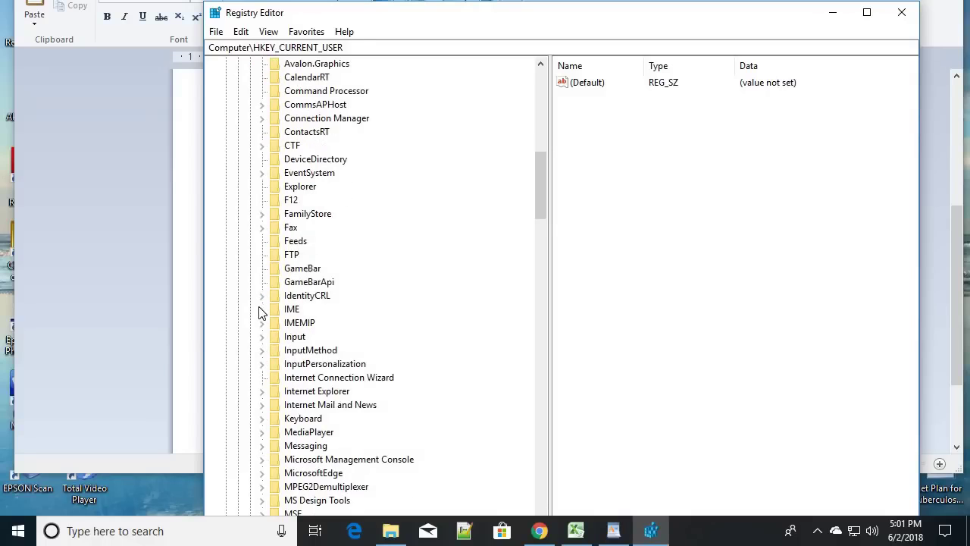
scroll(260, 357, down, 3)
scroll(262, 389, down, 17)
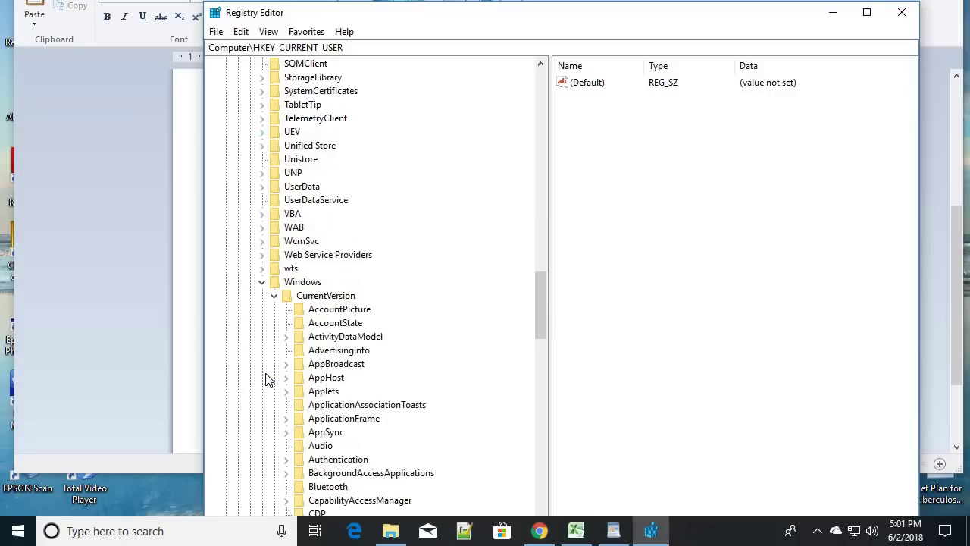
click(263, 284)
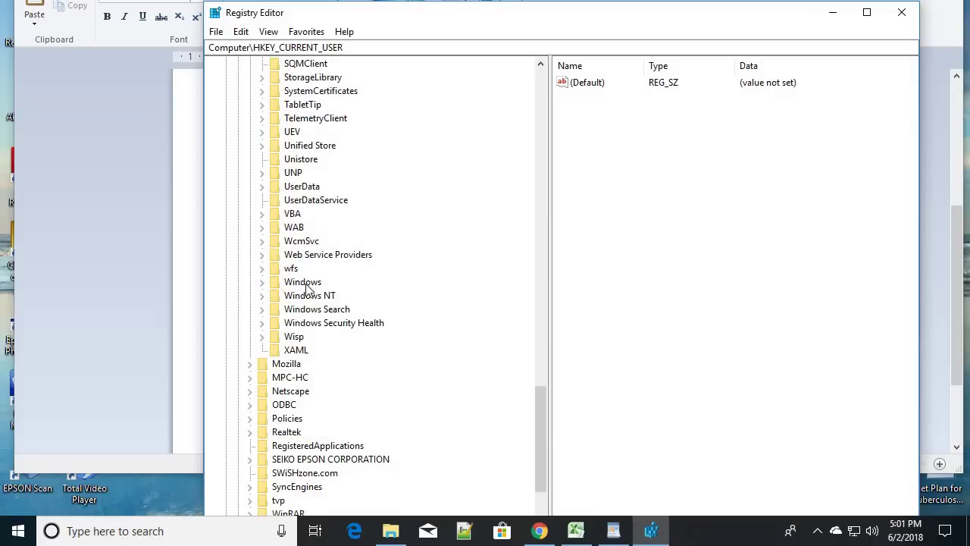
click(262, 283)
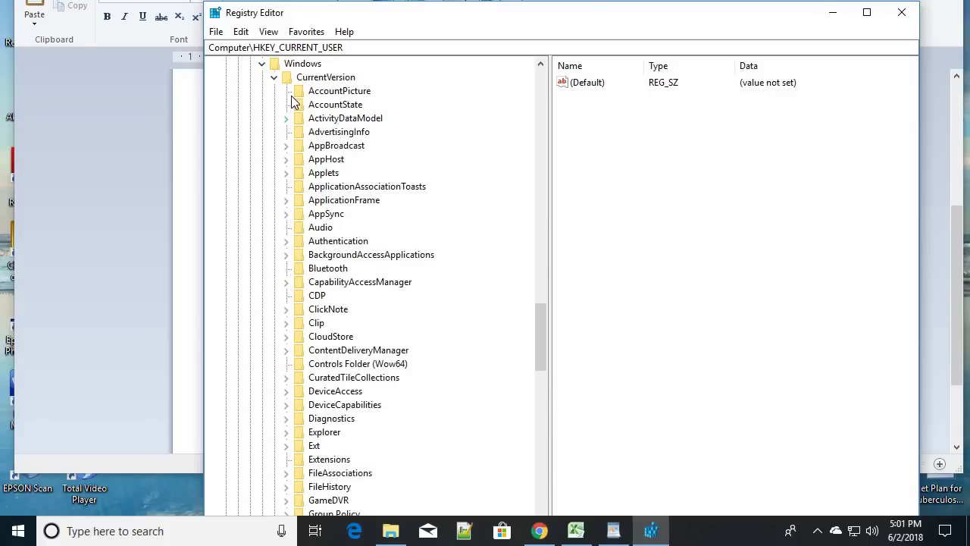
Expand Policies under CurrentVersion and select its Explorer key to show the values it holds.
scroll(275, 284, down, 10)
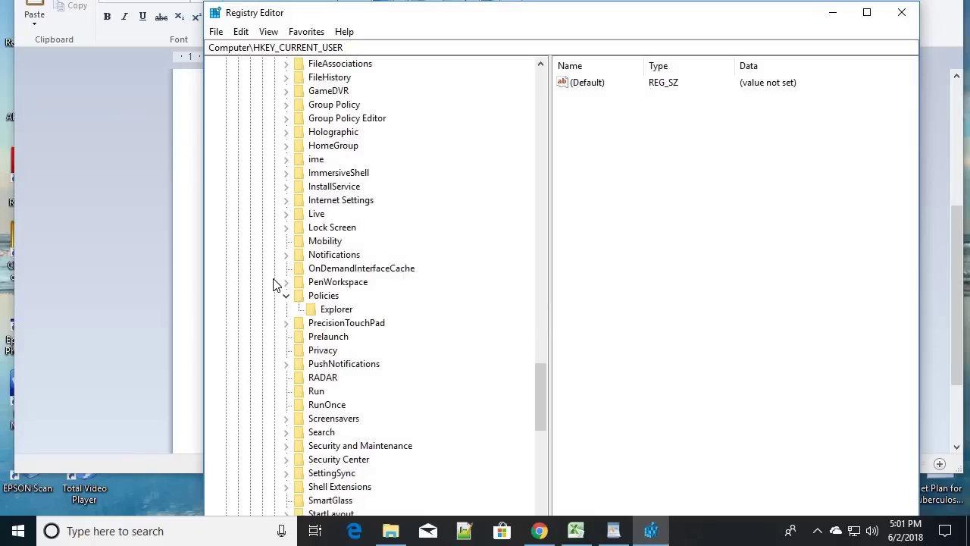
click(287, 296)
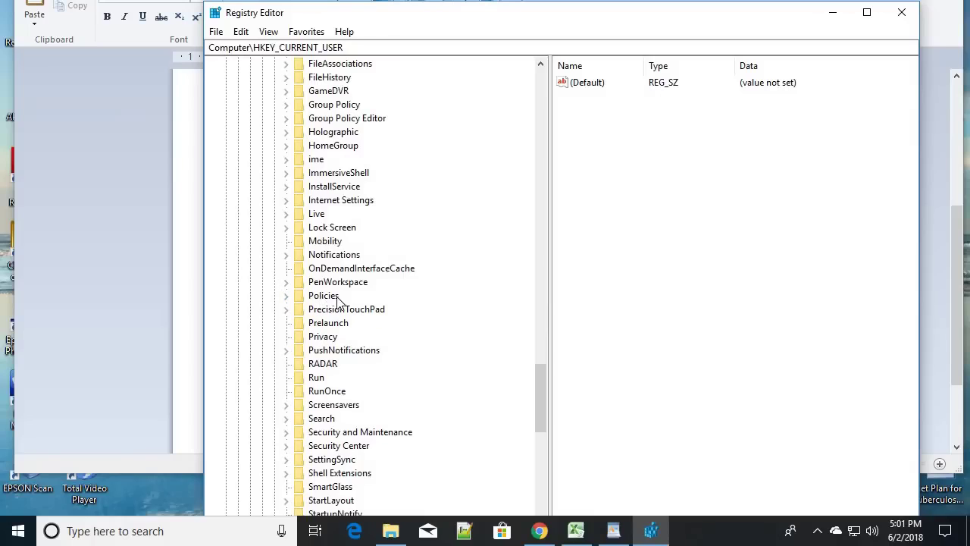
click(286, 297)
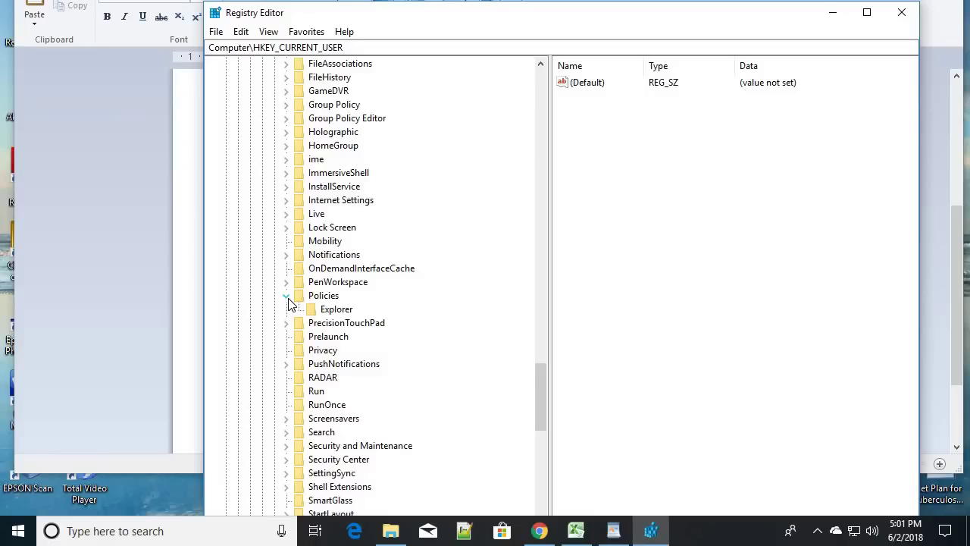
click(337, 311)
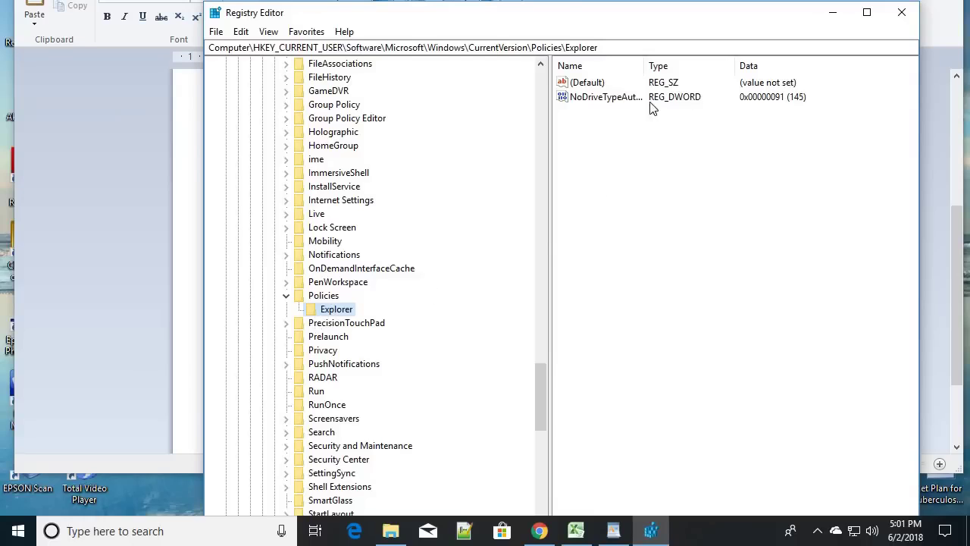
Check which actions are available for the REG_DWORD value in the Explorer policies key, leaving the value as it is.
click(580, 100)
right_click(608, 100)
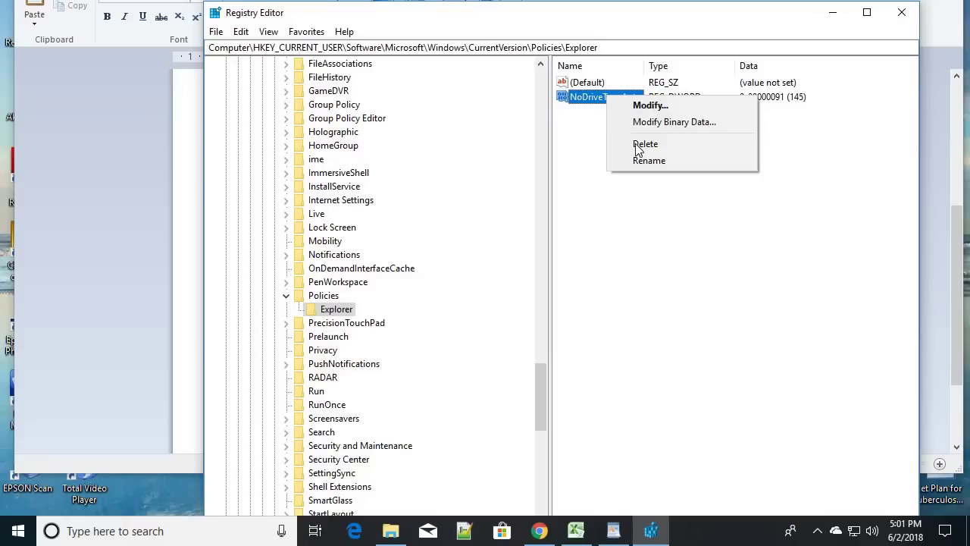
click(626, 232)
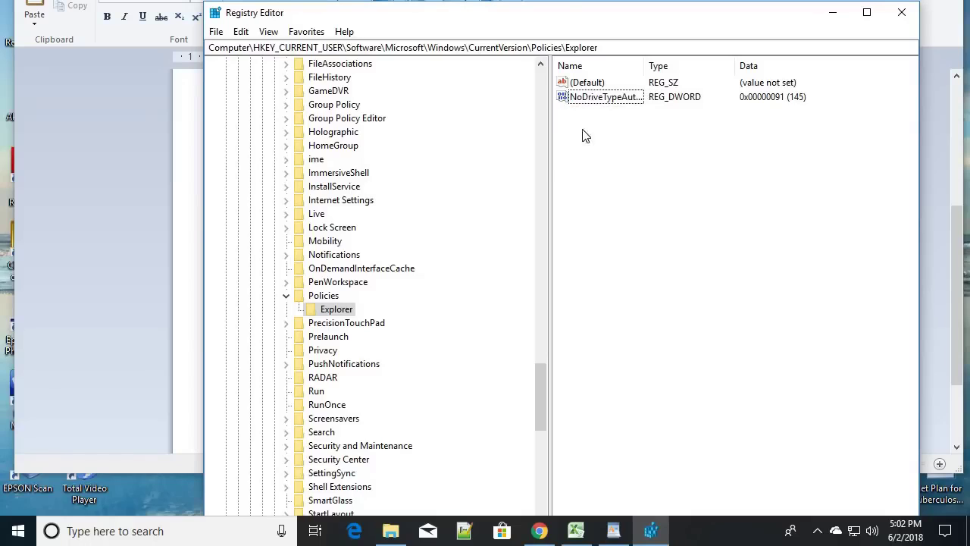
right_click(596, 99)
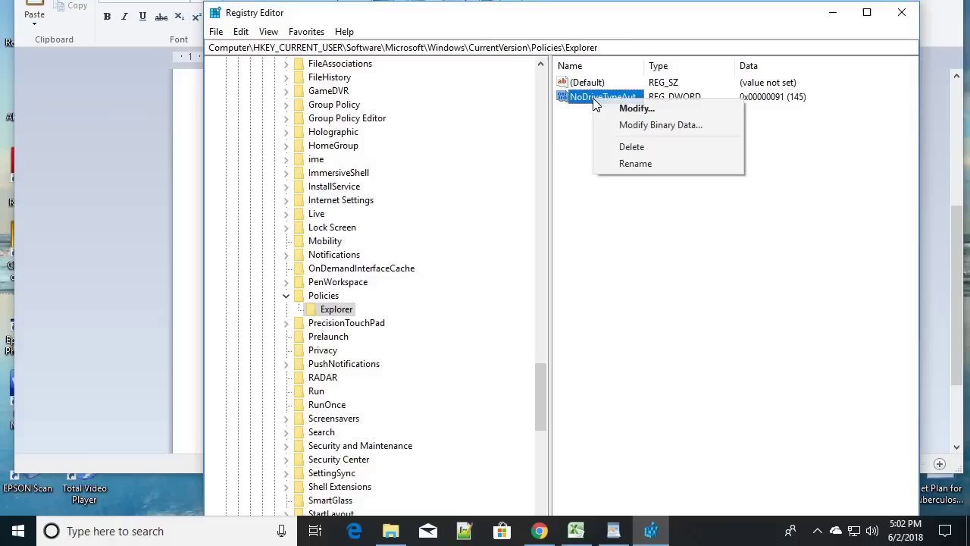
click(654, 259)
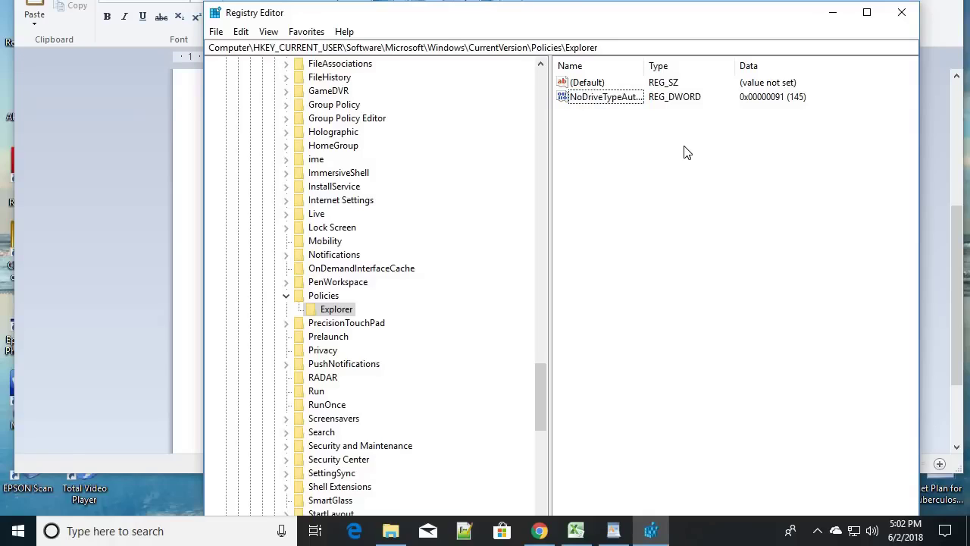
Switch to the WordPad notes and review the frozen-computer fixes, from the Esc key tip to the gpedit.msc and regedit entries.
click(157, 234)
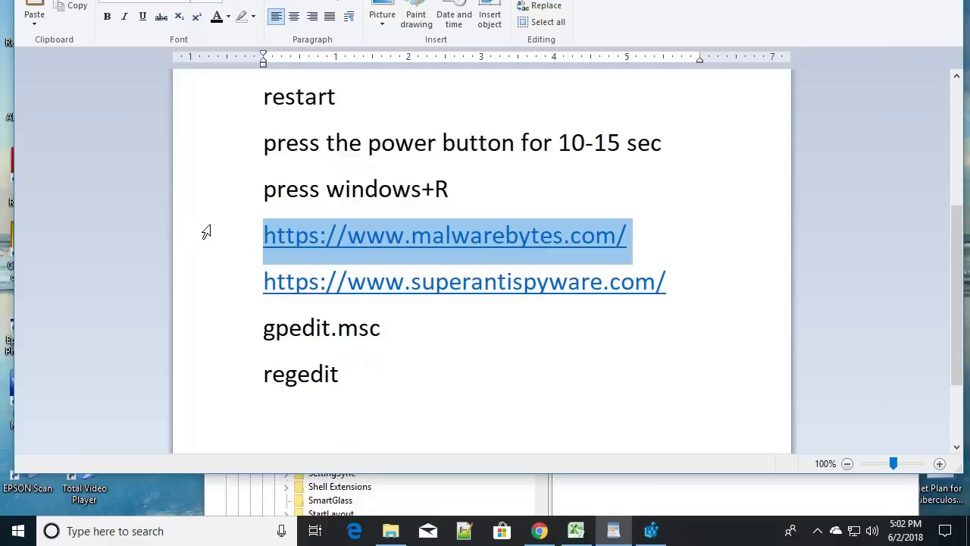
scroll(288, 227, up, 5)
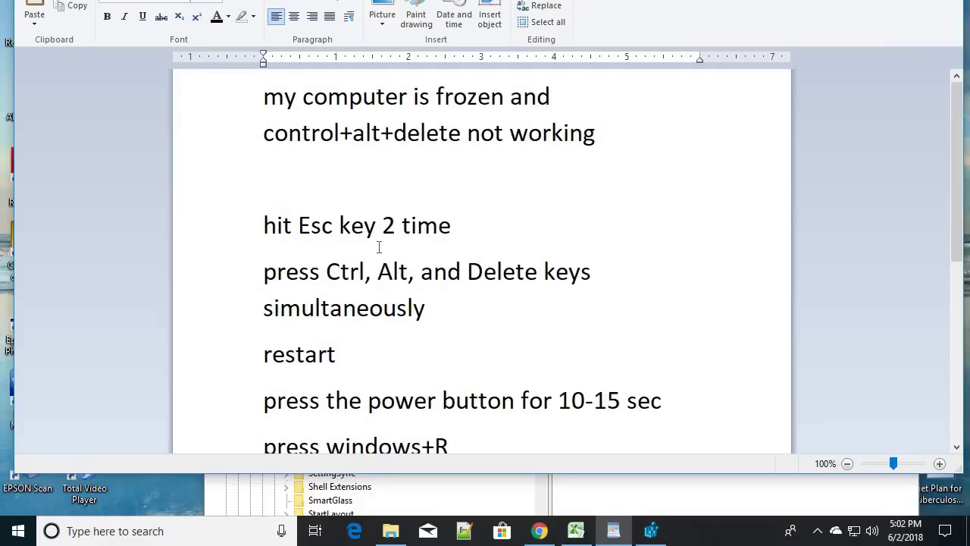
scroll(379, 243, down, 3)
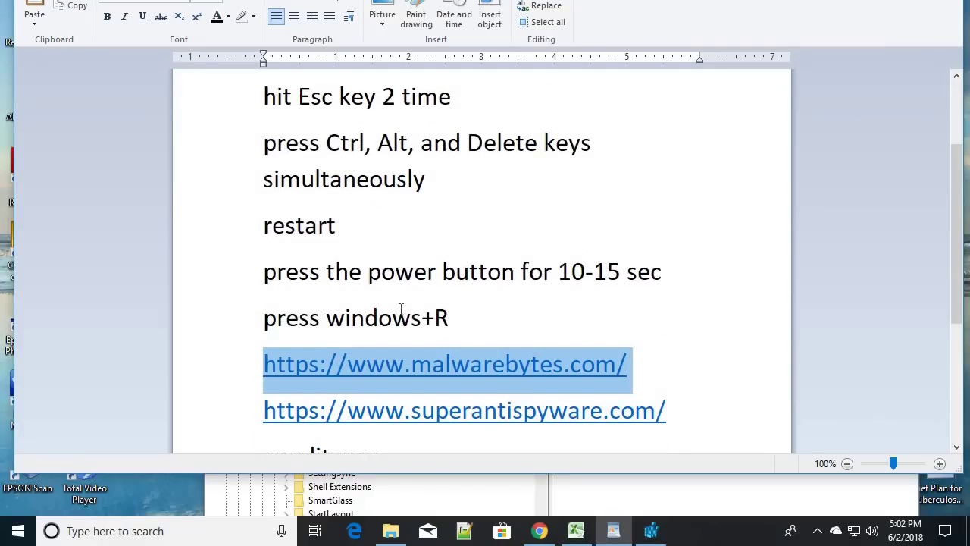
click(473, 324)
scroll(473, 324, down, 5)
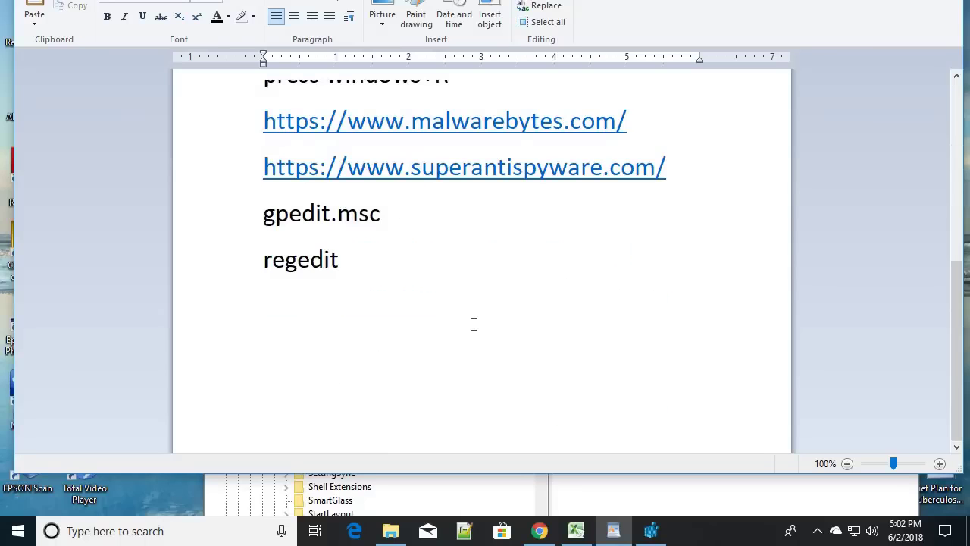
scroll(473, 324, up, 3)
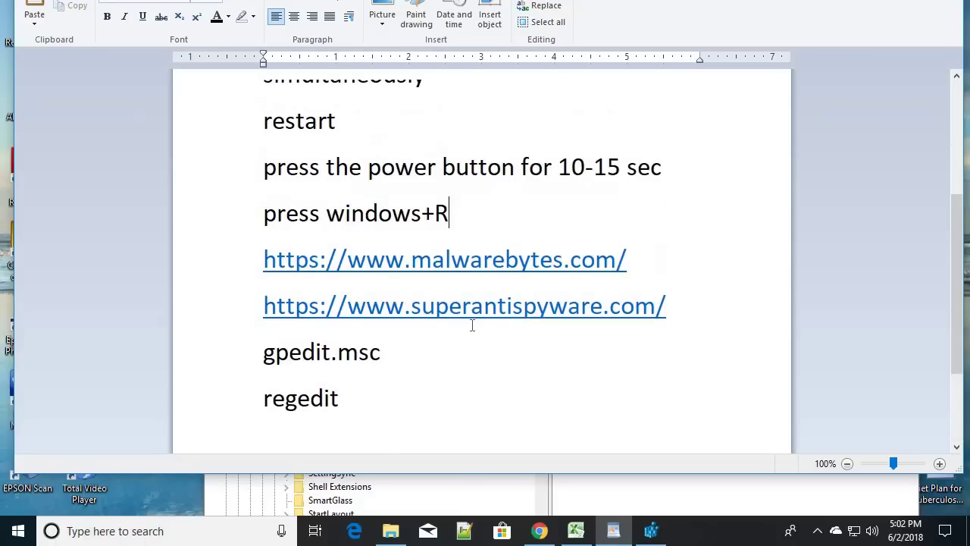
click(636, 263)
click(678, 299)
scroll(677, 299, down, 3)
click(394, 219)
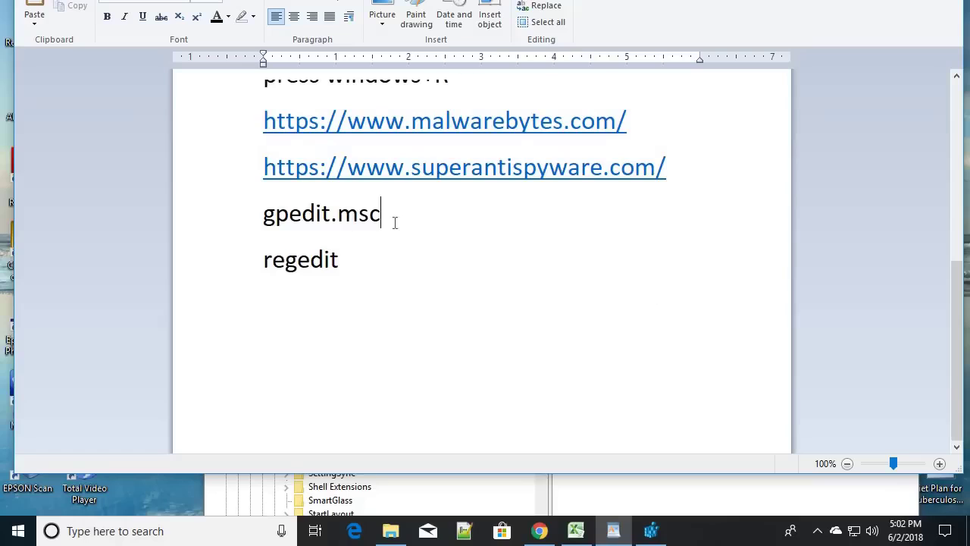
click(337, 259)
click(392, 218)
click(357, 258)
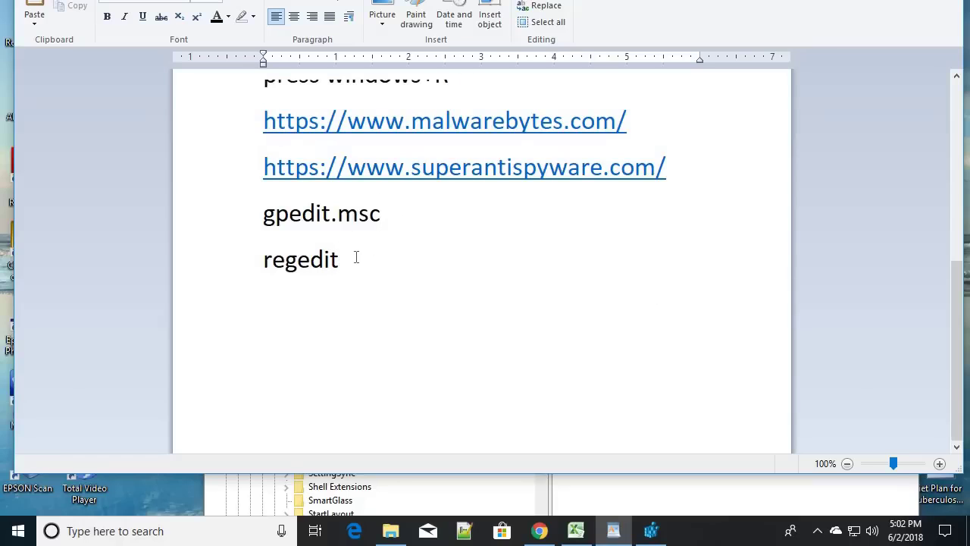